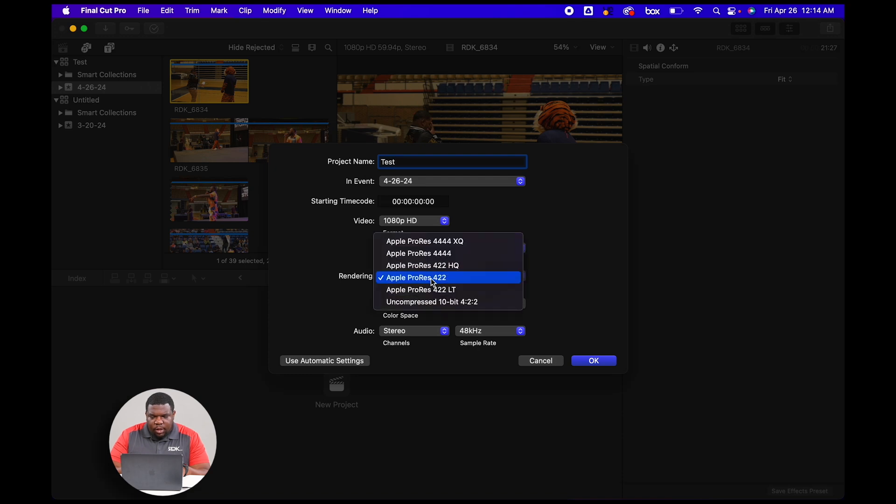
- Create the Test project with the Apple ProRes 422 codec and a 48kHz audio sample rate
{"action": "left_click", "coordinate": [548, 296]}
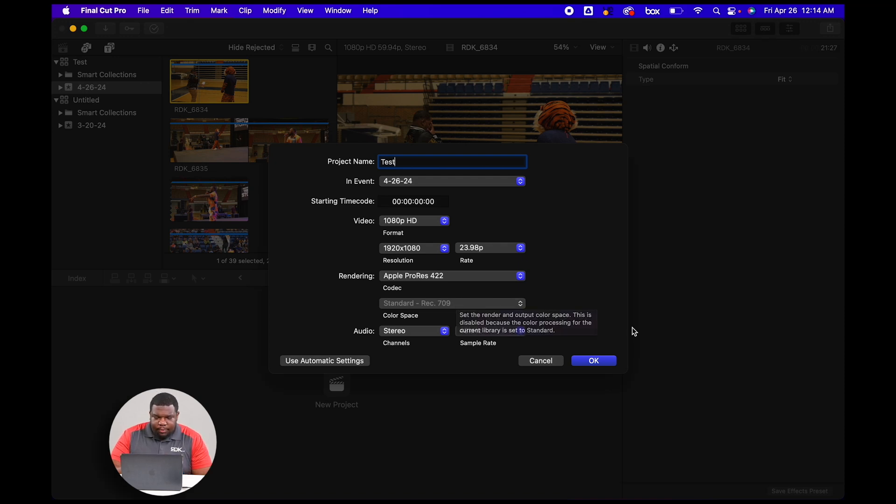
{"action": "left_click", "coordinate": [505, 334]}
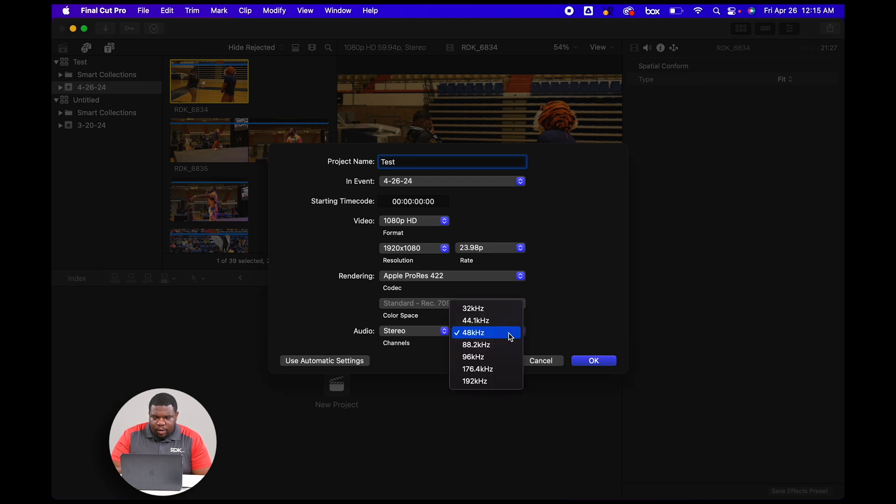
{"action": "left_click", "coordinate": [508, 335]}
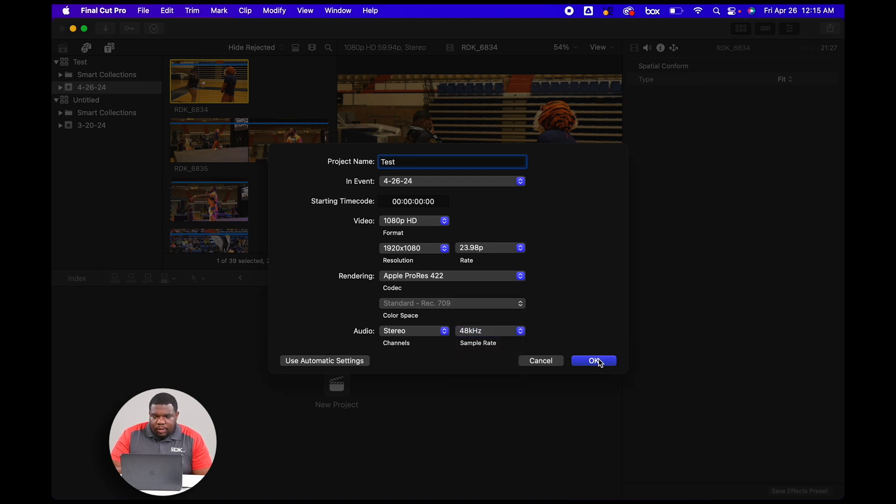
{"action": "left_click", "coordinate": [595, 361]}
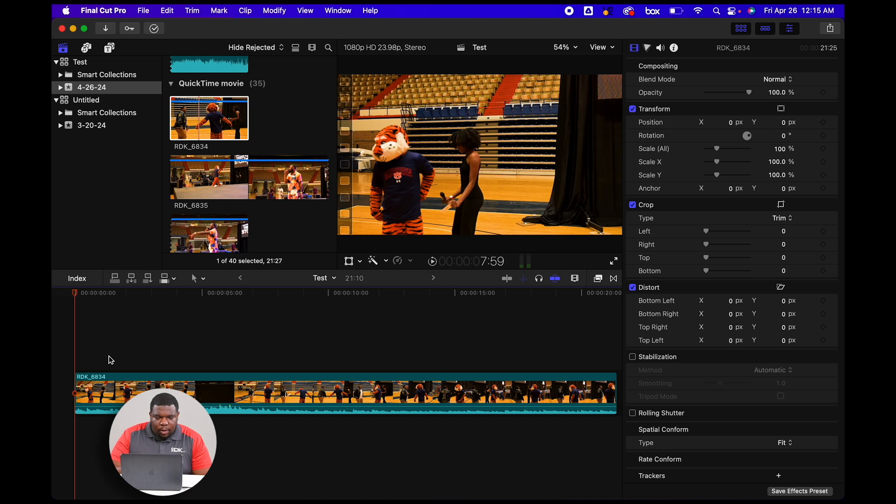
- Open the color correction controls for the RDK_6834 clip in the timeline
{"action": "left_click", "coordinate": [125, 390]}
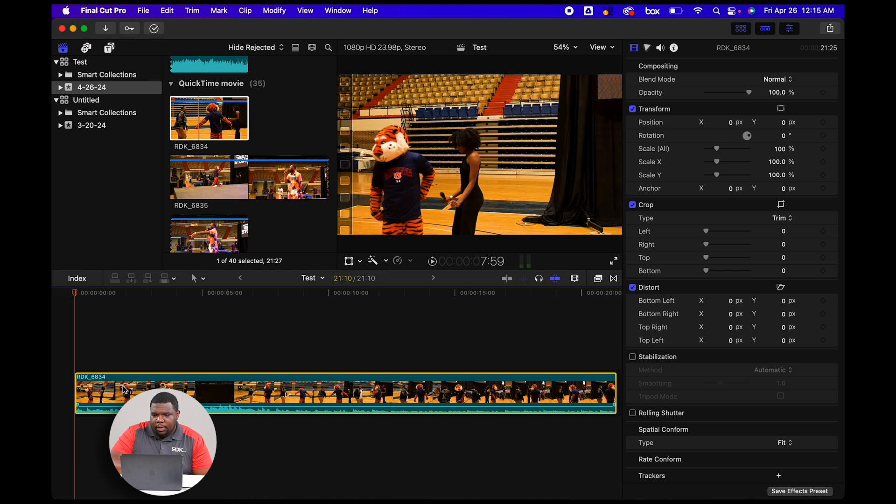
{"action": "key", "text": "super+6"}
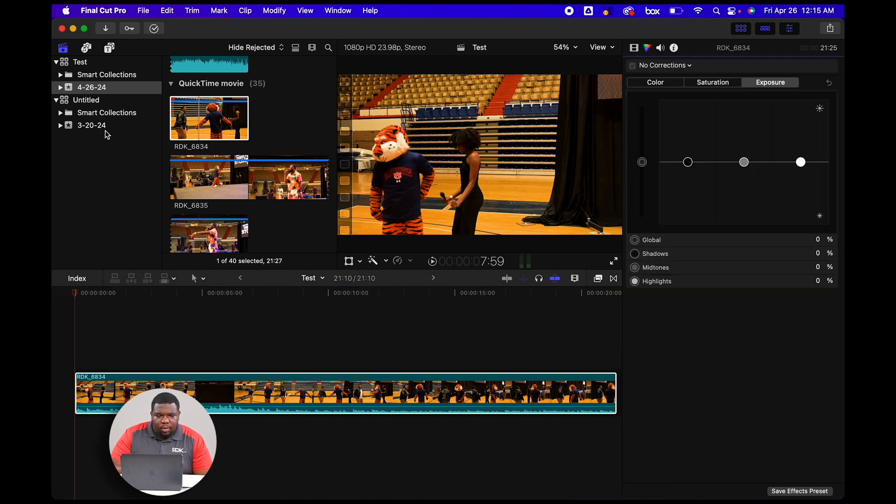
- Close the Untitled library and select the Test library
{"action": "left_click", "coordinate": [102, 105]}
{"action": "right_click", "coordinate": [123, 101]}
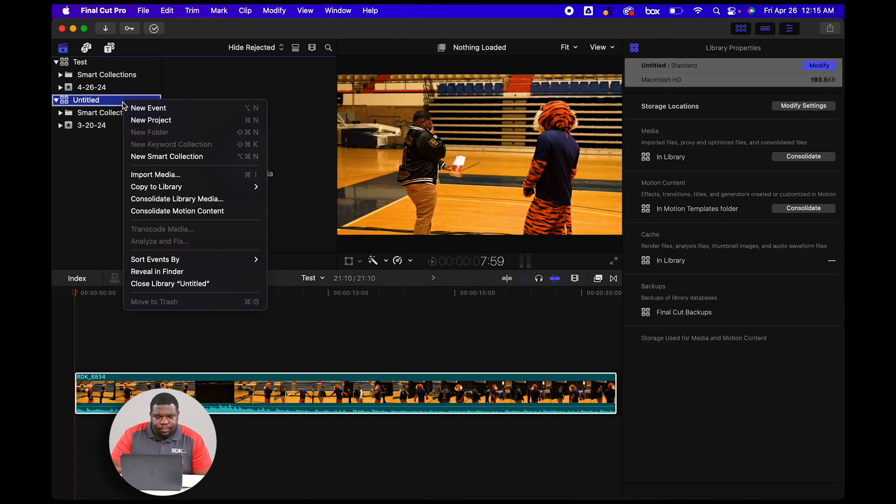
{"action": "left_click", "coordinate": [181, 283]}
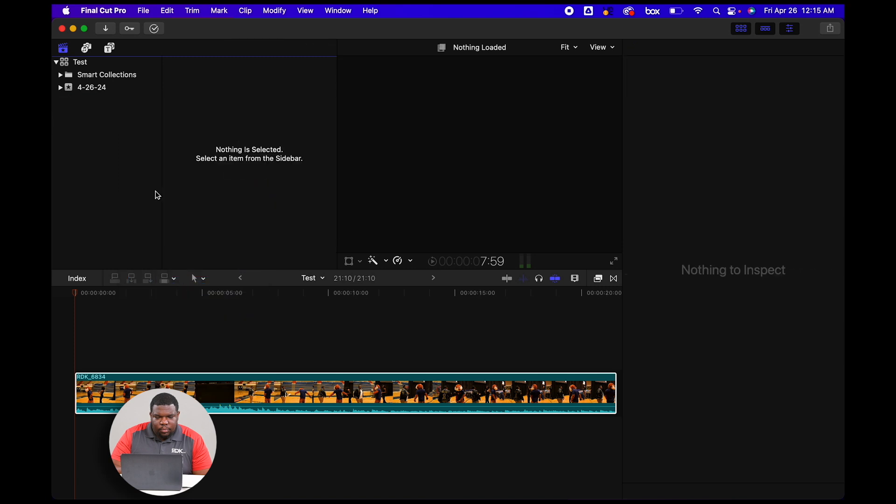
{"action": "left_click", "coordinate": [112, 66]}
- Select the RDK_6834 timeline clip for color correction, show the video scopes and hide the browser
{"action": "left_click", "coordinate": [346, 393]}
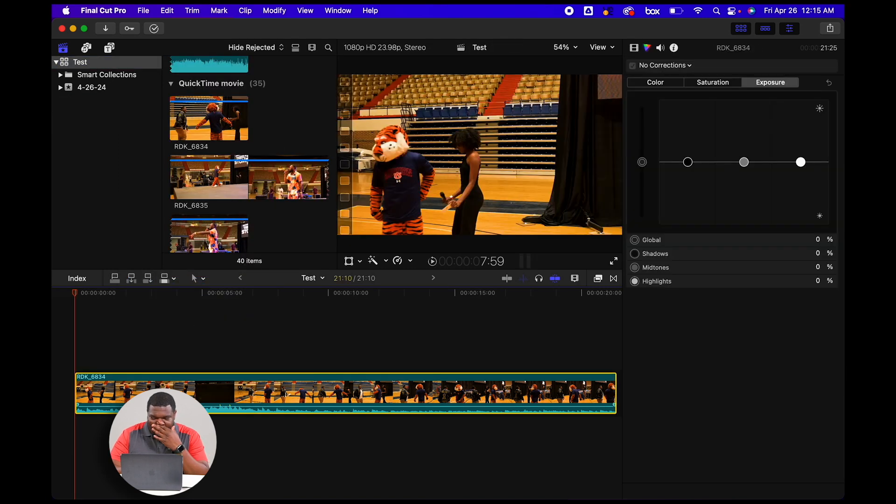
{"action": "key", "text": "super+6"}
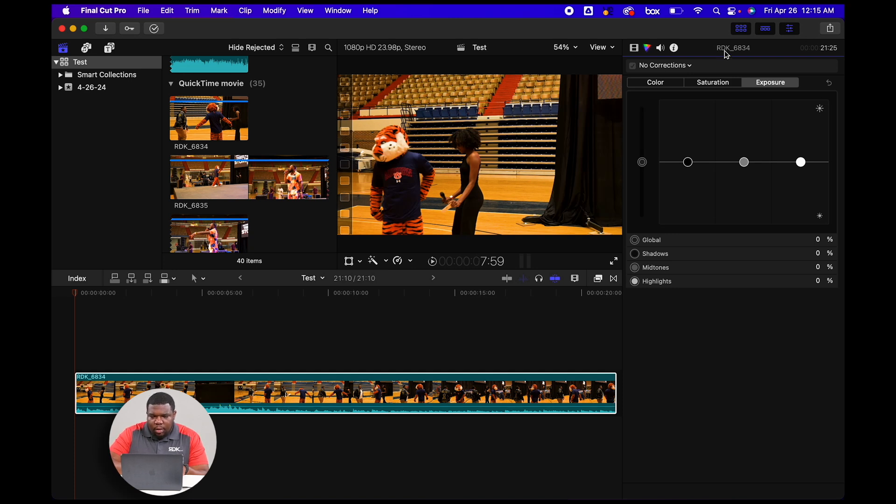
{"action": "key", "text": "super+7"}
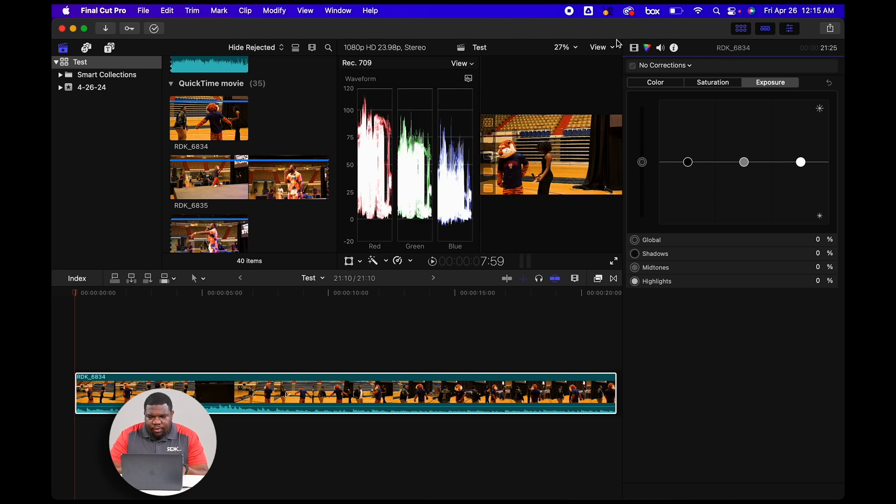
{"action": "left_click", "coordinate": [742, 29]}
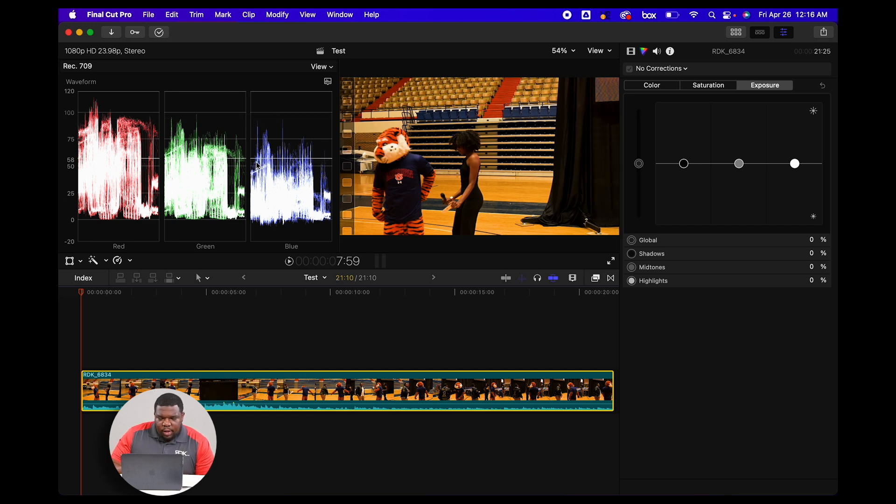
- Examine the clip's waveform in the RGB Overlay, Chroma and Luma channels, leaving it on Luma
{"action": "left_click", "coordinate": [327, 82]}
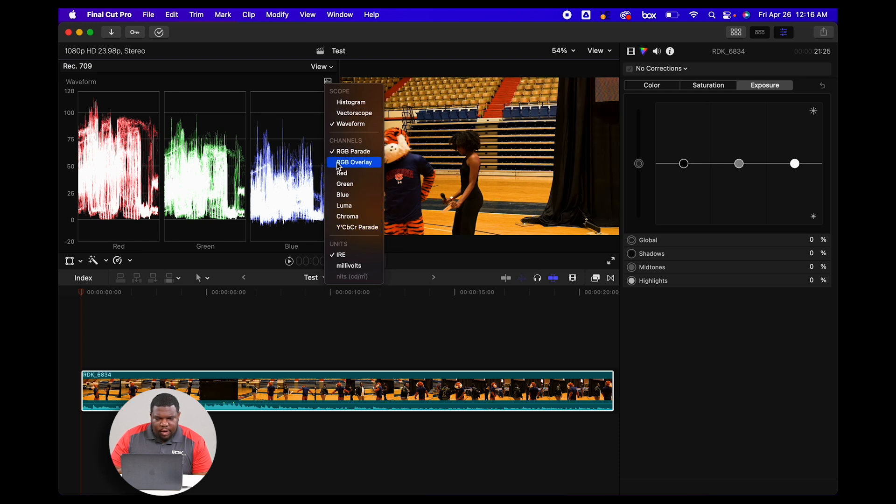
{"action": "left_click", "coordinate": [353, 162]}
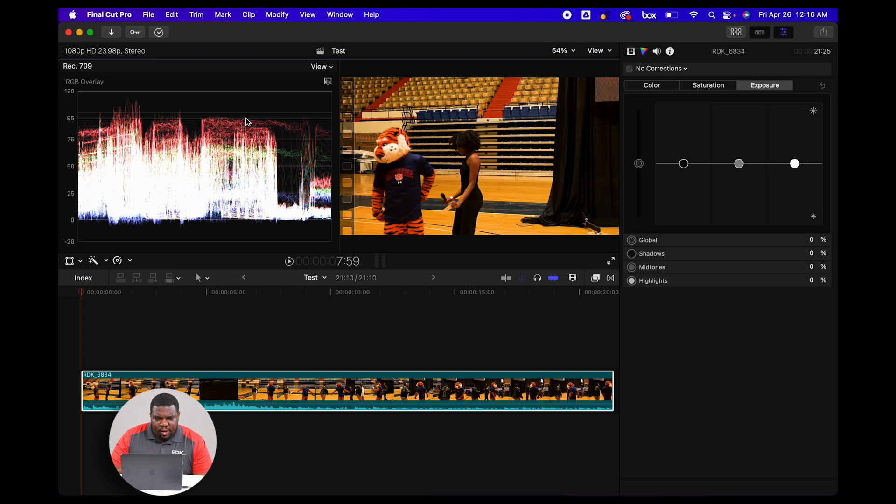
{"action": "left_click", "coordinate": [329, 82]}
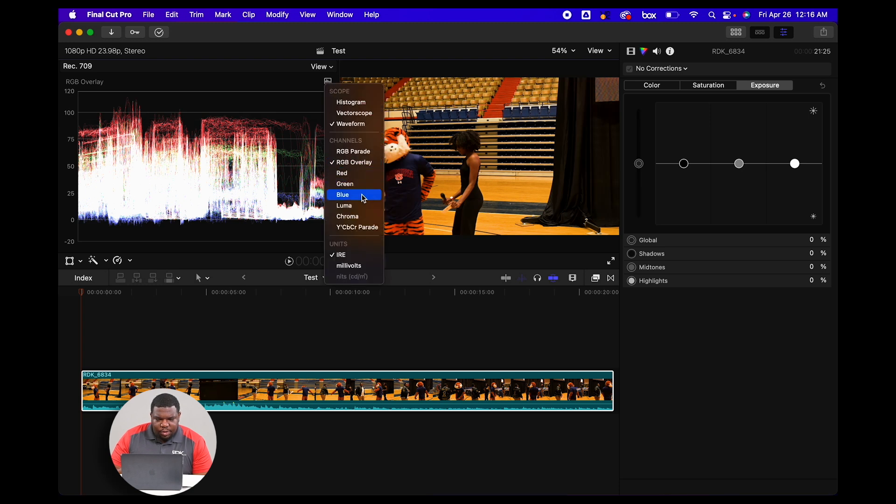
{"action": "left_click", "coordinate": [360, 222]}
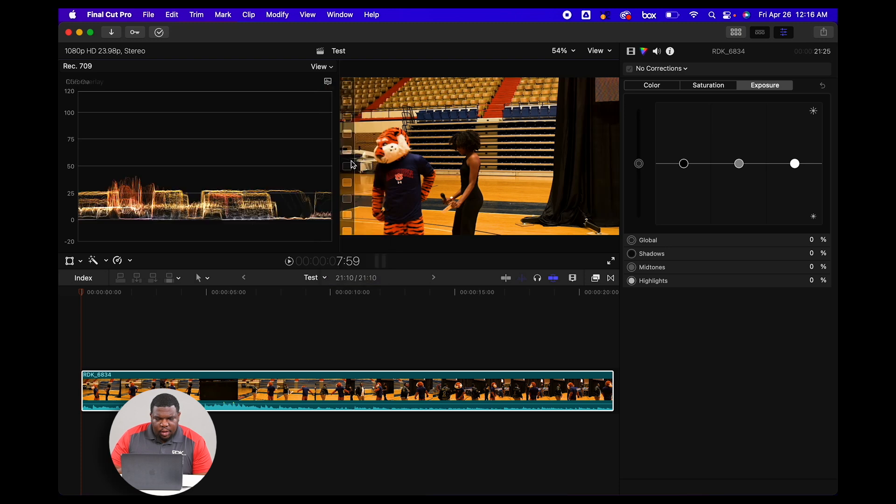
{"action": "left_click", "coordinate": [328, 81]}
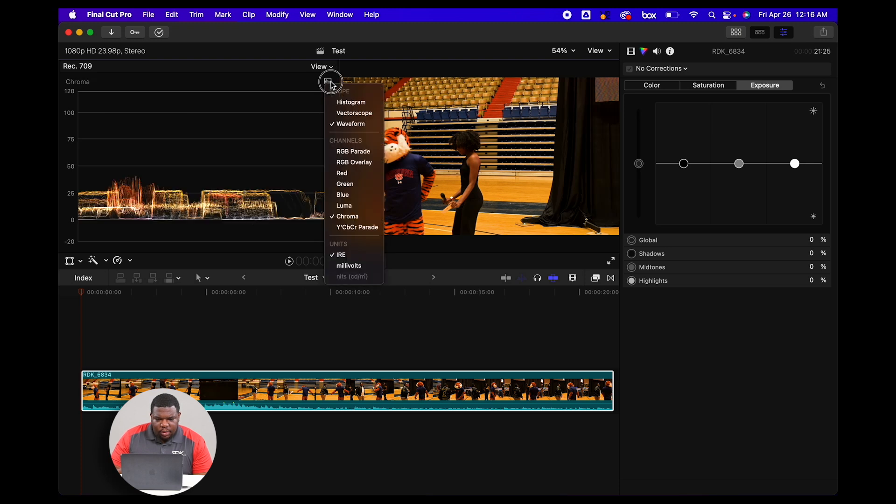
{"action": "left_click", "coordinate": [353, 204]}
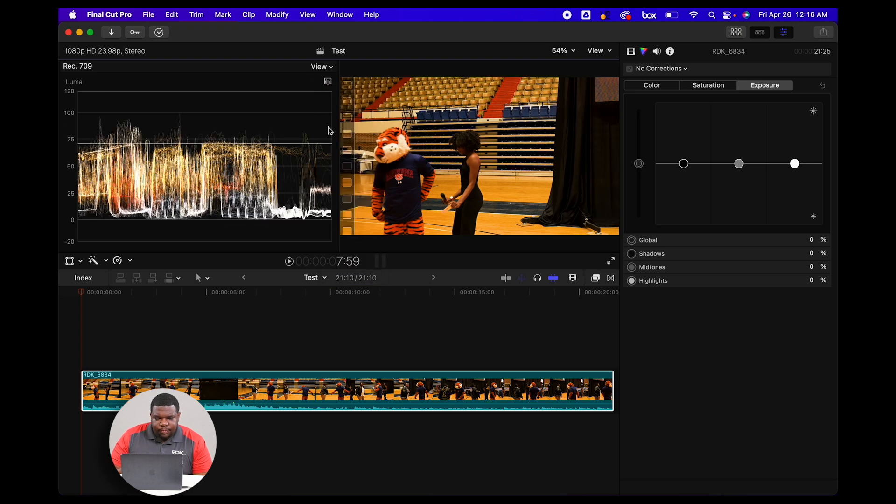
{"action": "left_click", "coordinate": [327, 81]}
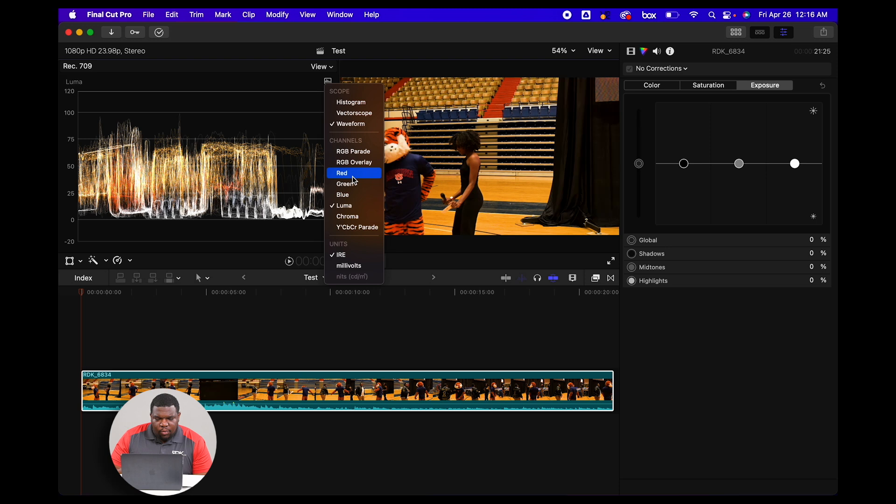
{"action": "left_click", "coordinate": [283, 139]}
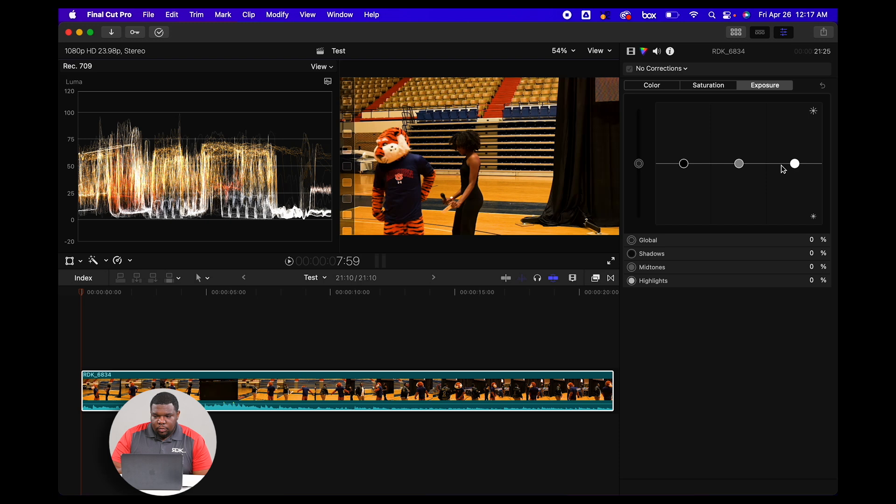
- Set the clip's Color Board exposure to -1% highlights, 2% shadows and 2% midtones, toggling the correction off and on to compare
{"action": "mouse_move", "coordinate": [795, 163]}
{"action": "left_mouse_down"}
{"action": "mouse_move", "coordinate": [794, 184]}
{"action": "mouse_move", "coordinate": [794, 141]}
{"action": "mouse_move", "coordinate": [794, 219]}
{"action": "mouse_move", "coordinate": [794, 156]}
{"action": "mouse_move", "coordinate": [795, 164]}
{"action": "left_mouse_up"}
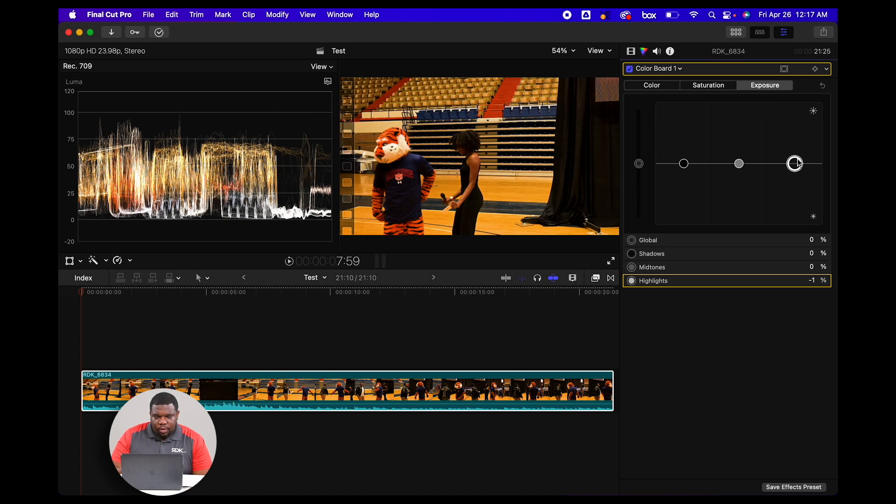
{"action": "left_click", "coordinate": [683, 164]}
{"action": "left_click_drag", "start_coordinate": [683, 168], "coordinate": [683, 167]}
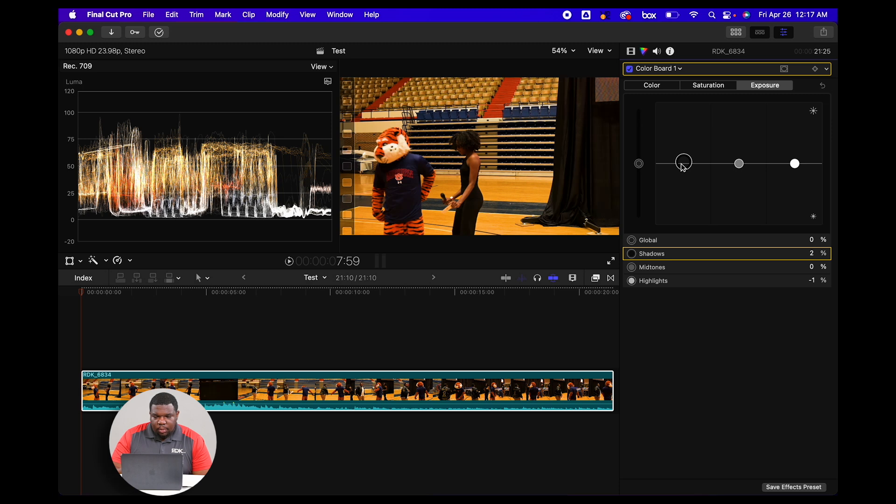
{"action": "left_click", "coordinate": [629, 69]}
{"action": "left_click", "coordinate": [629, 69]}
{"action": "mouse_move", "coordinate": [745, 169]}
{"action": "left_mouse_down"}
{"action": "mouse_move", "coordinate": [744, 120]}
{"action": "mouse_move", "coordinate": [740, 184]}
{"action": "mouse_move", "coordinate": [744, 145]}
{"action": "mouse_move", "coordinate": [742, 178]}
{"action": "mouse_move", "coordinate": [743, 152]}
{"action": "mouse_move", "coordinate": [748, 168]}
{"action": "left_mouse_up"}
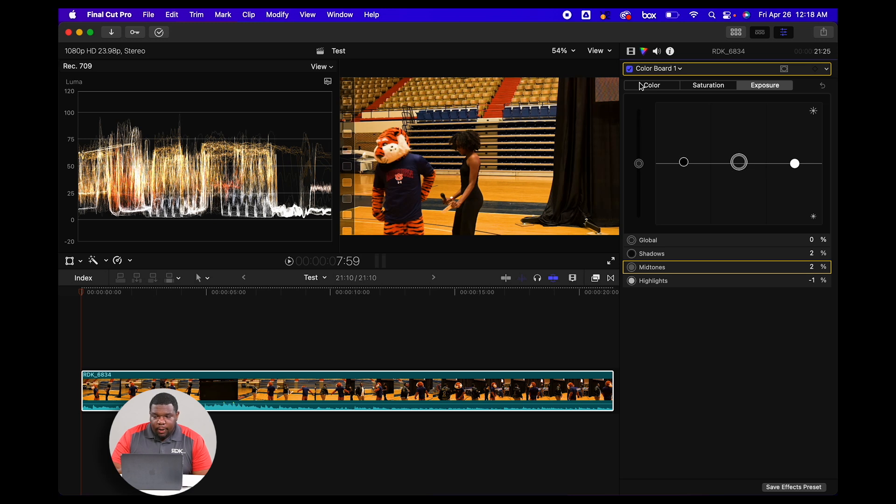
- Try shifting the clip's highlights color to 39° at -33%, and reset the highlights control
{"action": "left_click", "coordinate": [658, 89]}
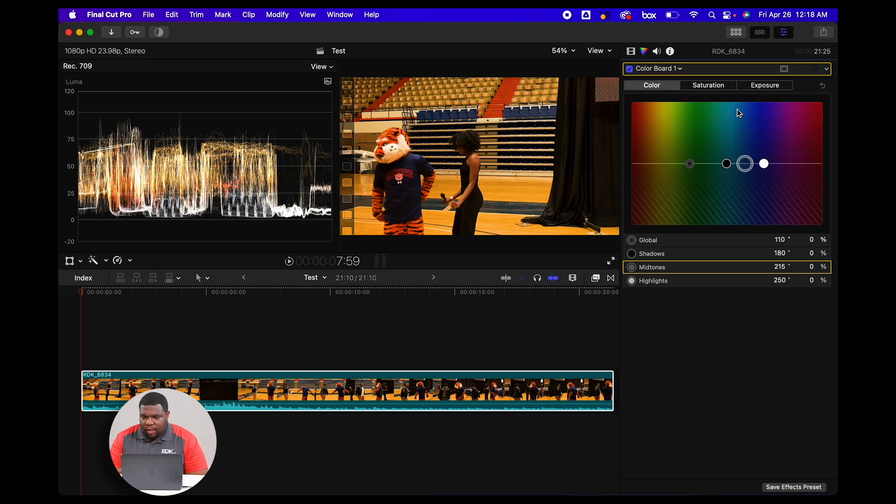
{"action": "left_click", "coordinate": [764, 164]}
{"action": "left_click_drag", "start_coordinate": [764, 163], "coordinate": [652, 169]}
{"action": "left_click_drag", "start_coordinate": [652, 176], "coordinate": [652, 182]}
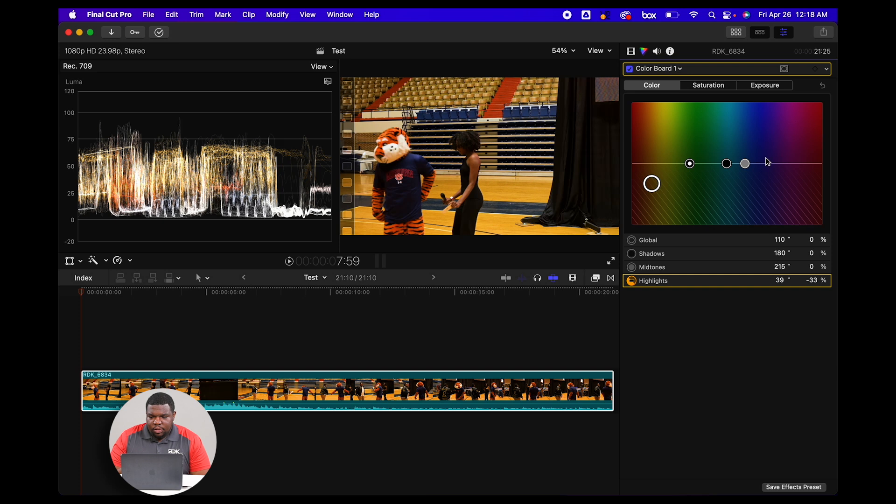
{"action": "left_click", "coordinate": [328, 81]}
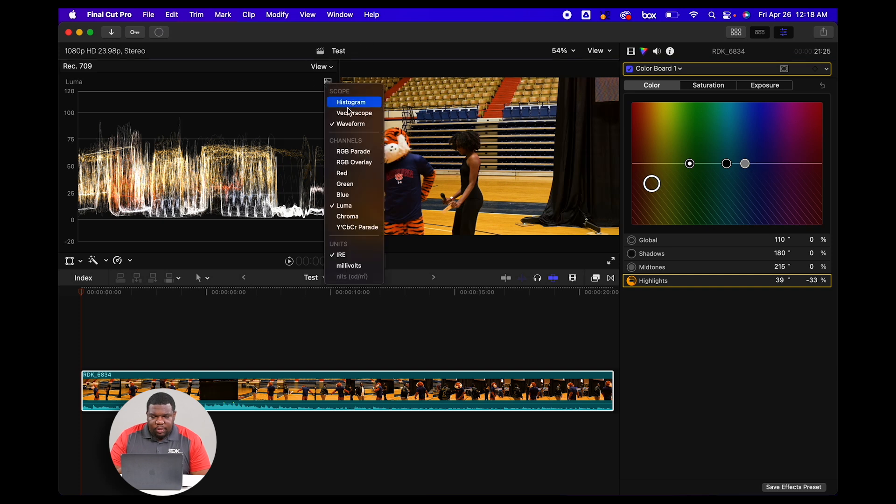
{"action": "left_click", "coordinate": [658, 184]}
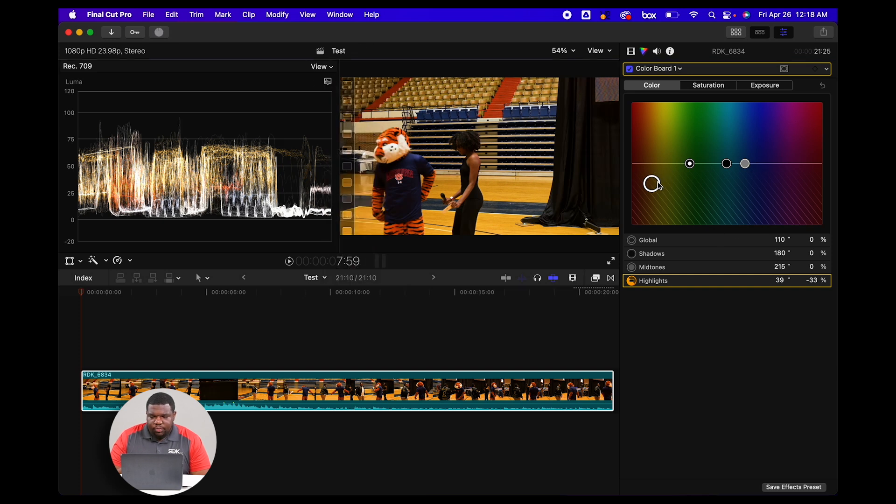
{"action": "key", "text": "Delete"}
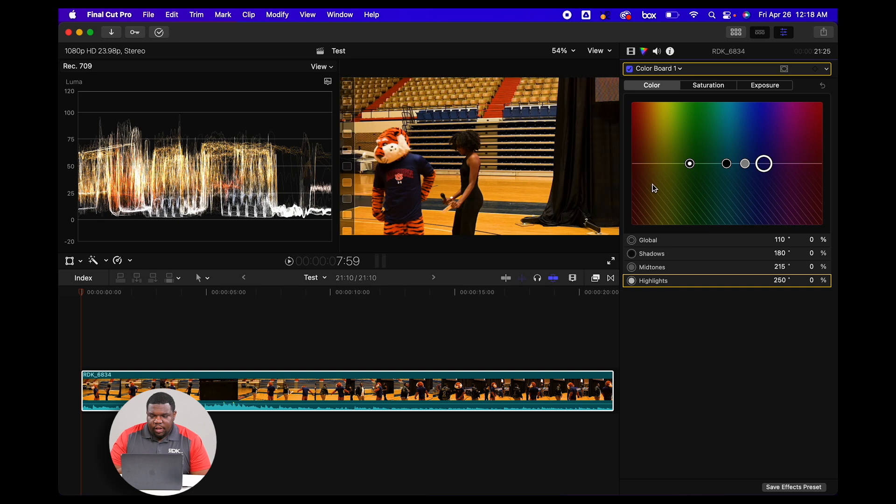
- View the clip's color on the Vectorscope and return to the Waveform scope
{"action": "left_click", "coordinate": [327, 81]}
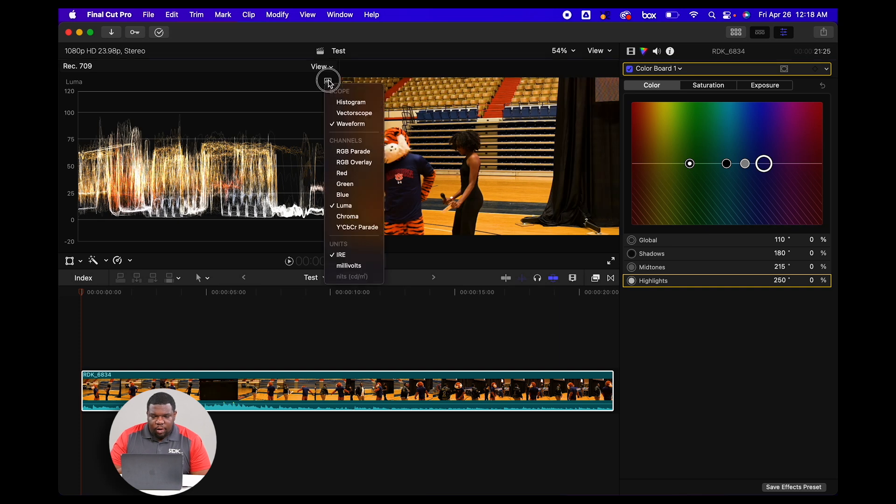
{"action": "left_click", "coordinate": [356, 117]}
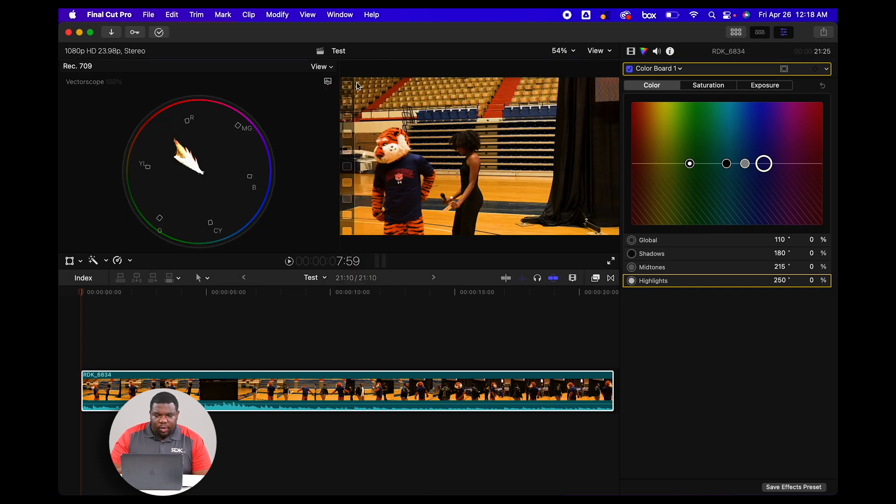
{"action": "left_click", "coordinate": [328, 81]}
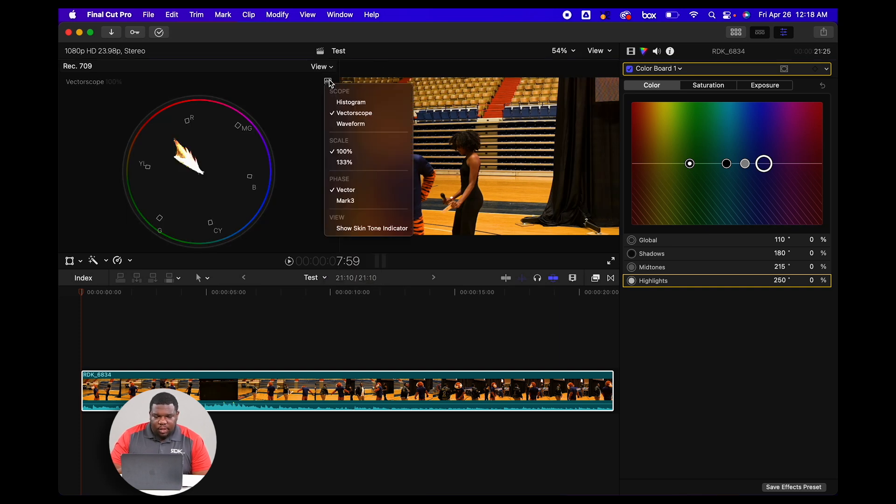
{"action": "left_click", "coordinate": [383, 124]}
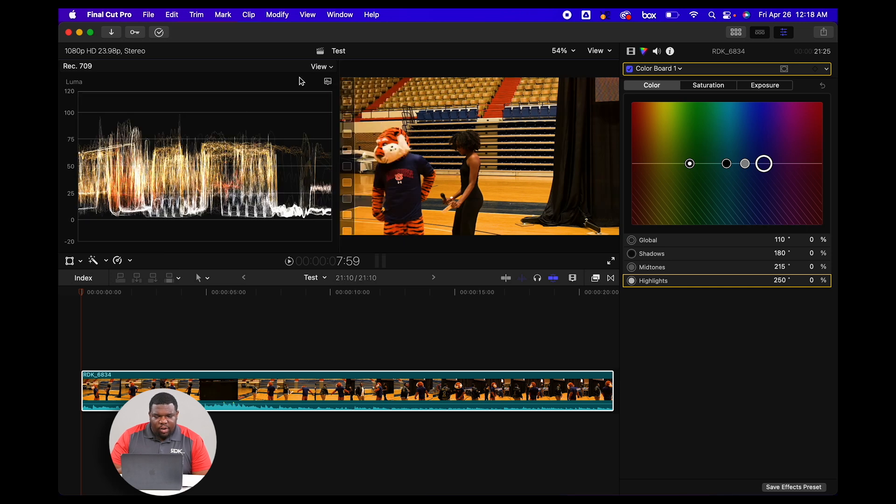
- Check the waveform in RGB Overlay and set its channels to RGB Parade
{"action": "left_click", "coordinate": [328, 81]}
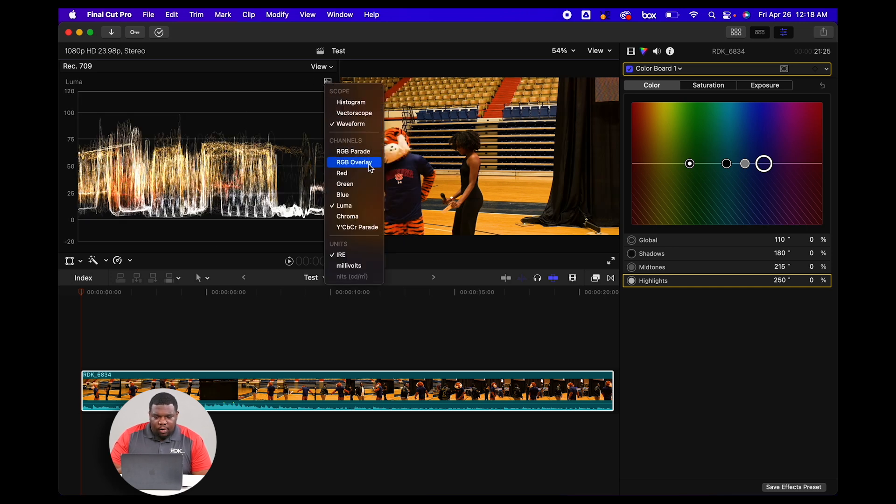
{"action": "left_click", "coordinate": [368, 164]}
{"action": "left_click", "coordinate": [328, 82]}
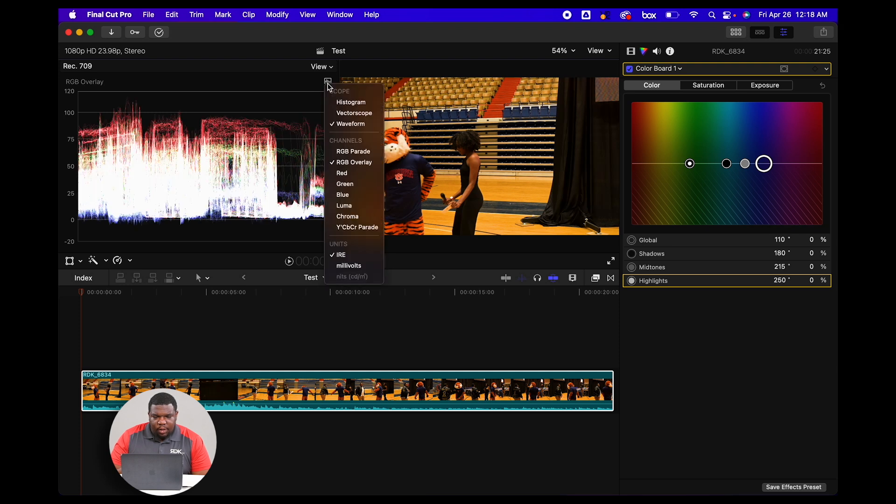
{"action": "left_click", "coordinate": [360, 150]}
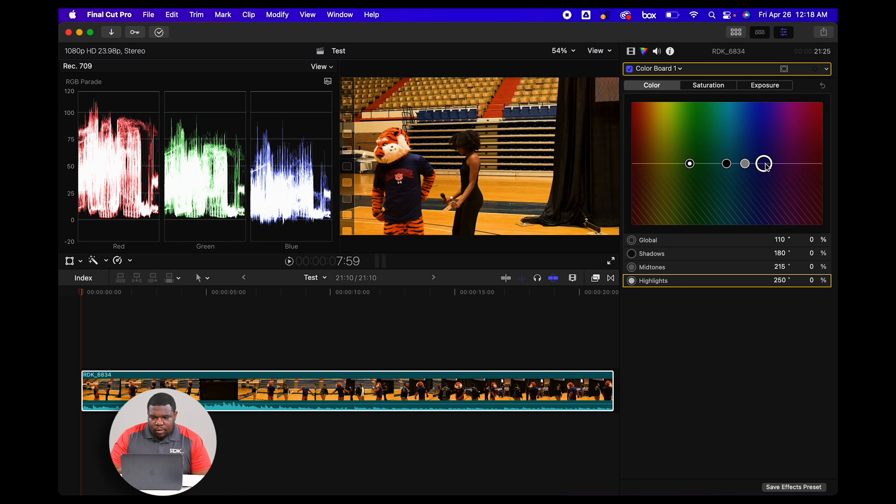
- Set the Color Board's highlights color to 48° at -37% and midtones to 41° at -6%, toggling the correction off and on to compare
{"action": "left_click_drag", "start_coordinate": [766, 166], "coordinate": [658, 186]}
{"action": "left_click_drag", "start_coordinate": [745, 169], "coordinate": [654, 170]}
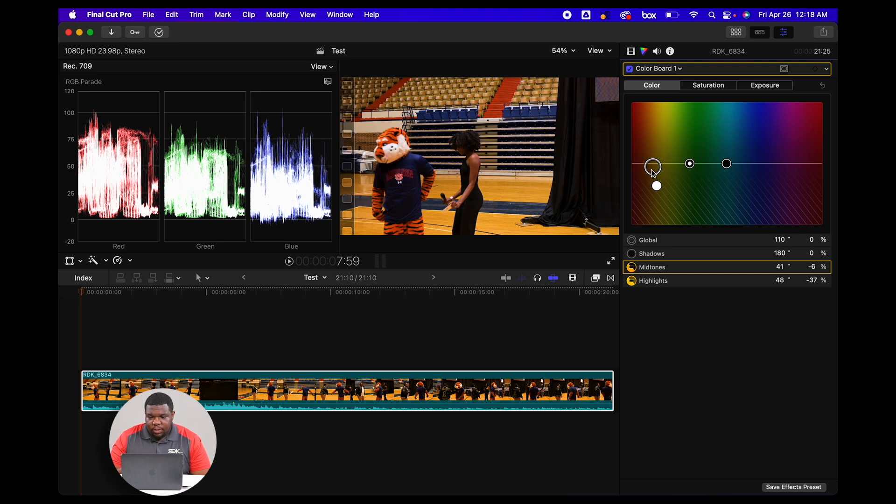
{"action": "left_click", "coordinate": [630, 69]}
{"action": "left_click", "coordinate": [629, 69]}
{"action": "left_click", "coordinate": [630, 69]}
{"action": "left_click", "coordinate": [630, 69]}
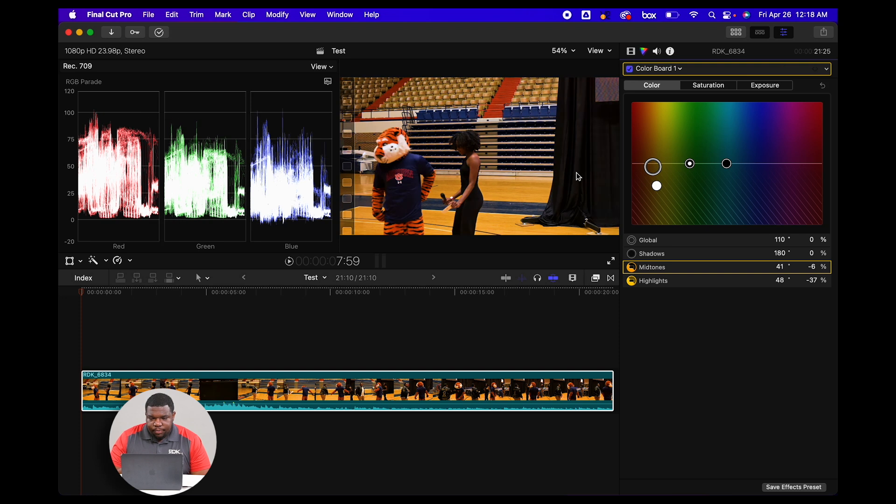
- Switch the video scope to the Vectorscope and compare the clip with the Color Board correction off and on
{"action": "left_click", "coordinate": [328, 81]}
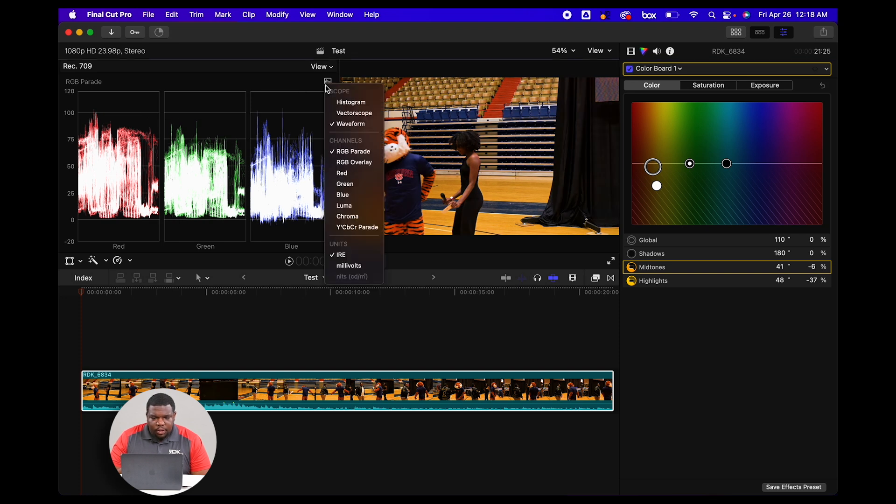
{"action": "left_click", "coordinate": [368, 114]}
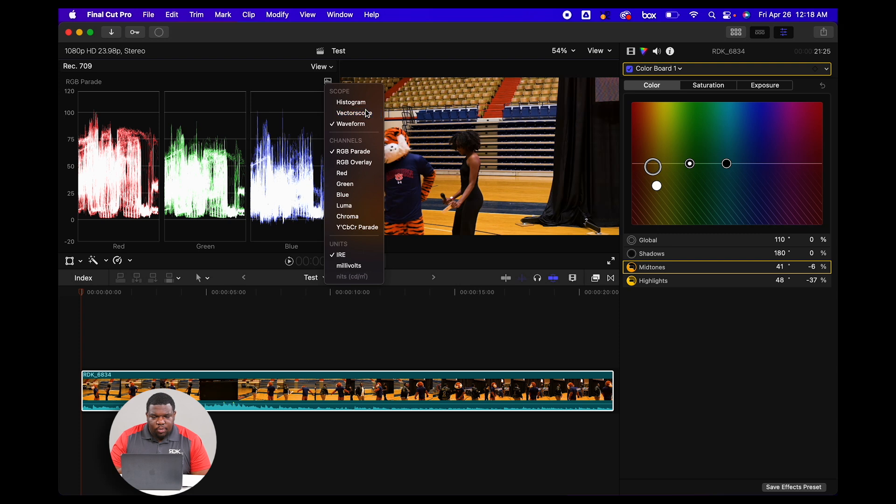
{"action": "left_click", "coordinate": [632, 71]}
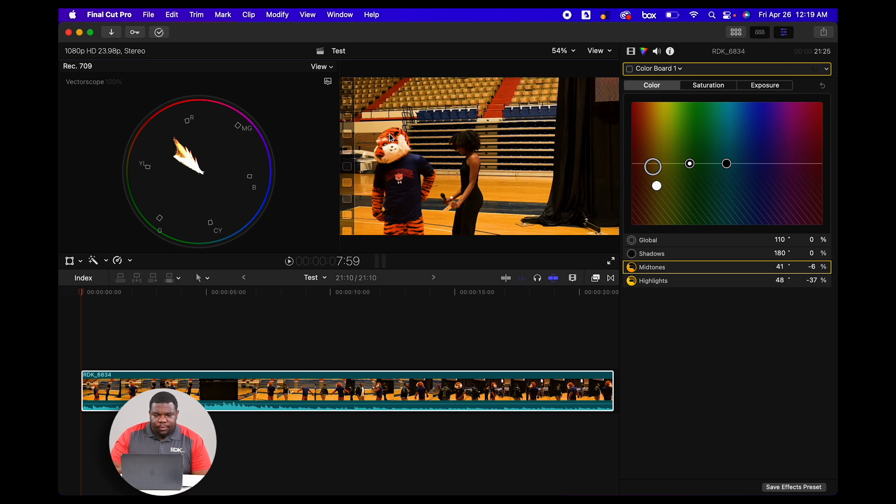
{"action": "left_click", "coordinate": [629, 69]}
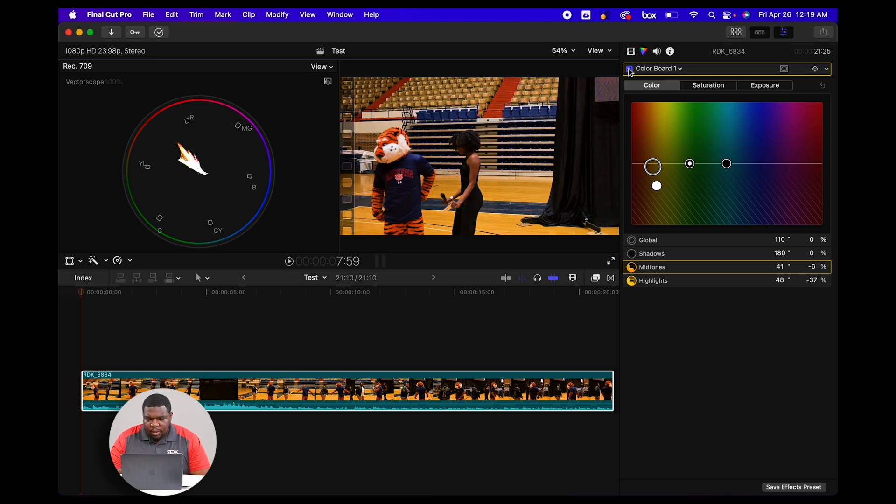
- Play the corrected clip from about the 6-second mark and stop at 9:21 to review the color
{"action": "left_click", "coordinate": [236, 388]}
{"action": "key", "text": "space"}
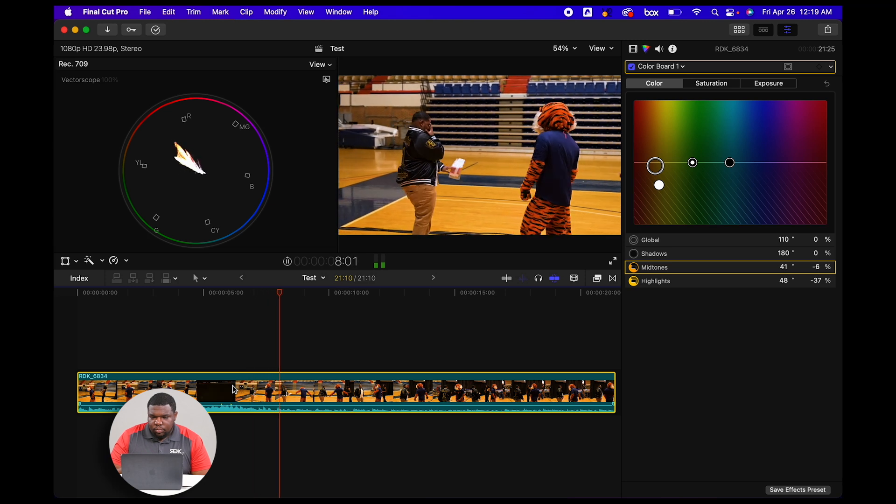
{"action": "key", "text": "space"}
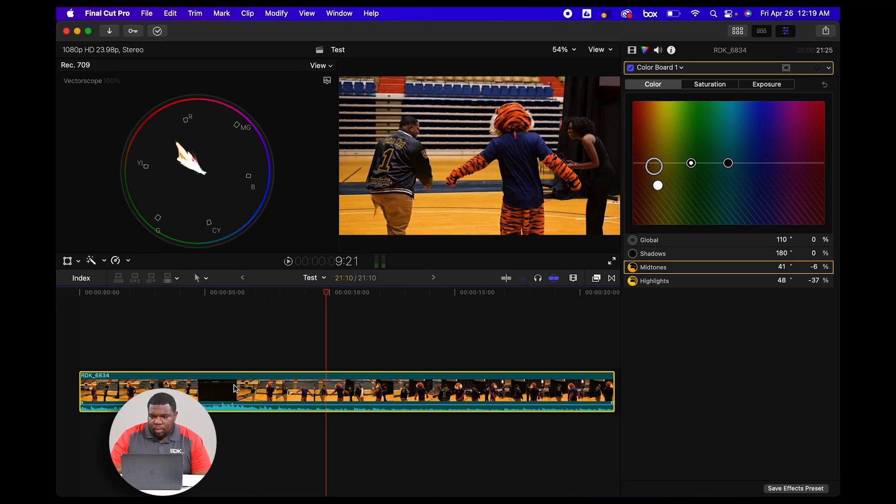
- Raise the clip's global saturation to 28%, and try midtones saturation at 23% before resetting the midtones control
{"action": "left_click", "coordinate": [710, 85]}
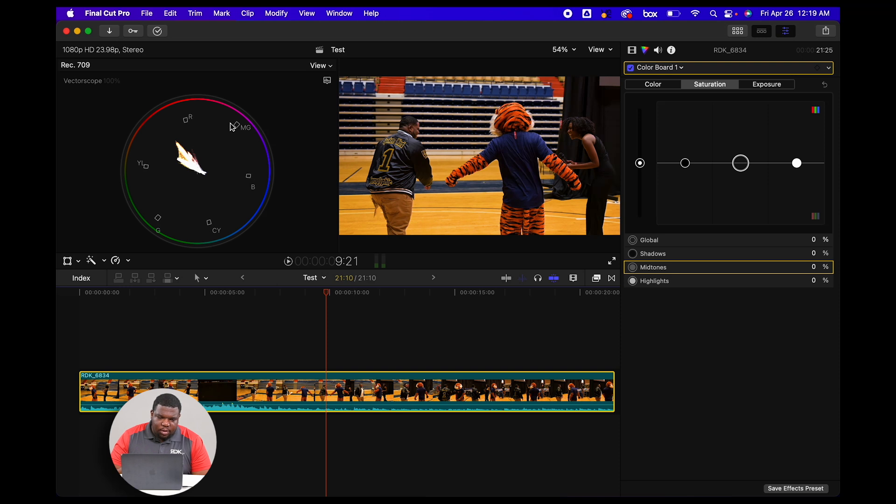
{"action": "mouse_move", "coordinate": [640, 164]}
{"action": "left_mouse_down"}
{"action": "mouse_move", "coordinate": [650, 44]}
{"action": "mouse_move", "coordinate": [641, 111]}
{"action": "mouse_move", "coordinate": [652, 153]}
{"action": "left_mouse_up"}
{"action": "mouse_move", "coordinate": [740, 163]}
{"action": "left_mouse_down"}
{"action": "mouse_move", "coordinate": [737, 98]}
{"action": "mouse_move", "coordinate": [704, 228]}
{"action": "mouse_move", "coordinate": [727, 153]}
{"action": "left_mouse_up"}
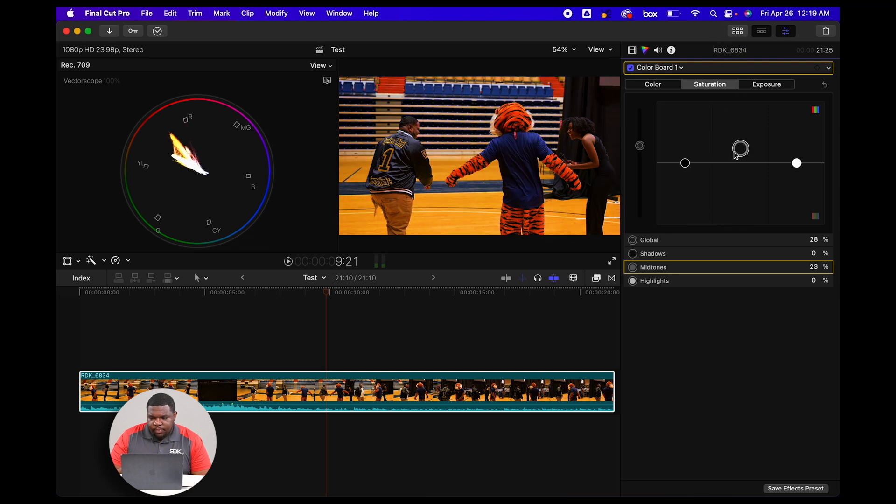
{"action": "key", "text": "Delete"}
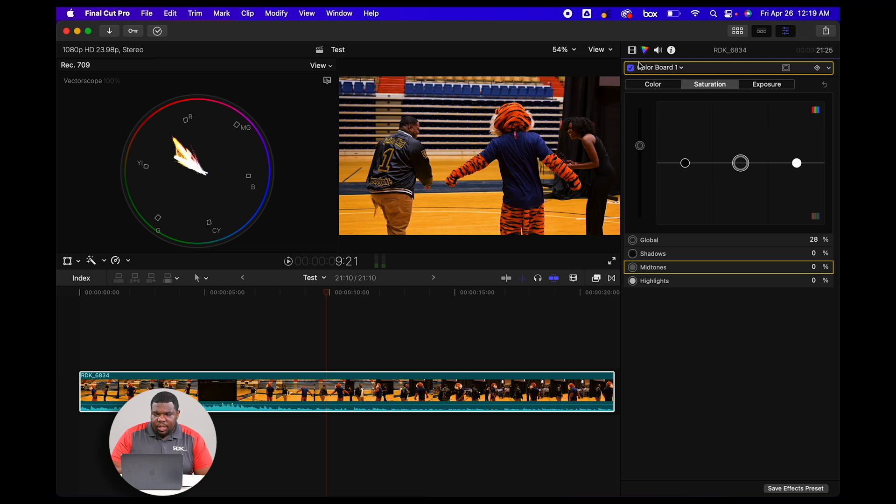
- Compare the clip with its effects off and on, and reduce the Color Board's global saturation to 22%
{"action": "left_click", "coordinate": [632, 50]}
{"action": "left_click", "coordinate": [631, 68]}
{"action": "left_click", "coordinate": [632, 69]}
{"action": "left_click", "coordinate": [631, 68]}
{"action": "left_click", "coordinate": [631, 68]}
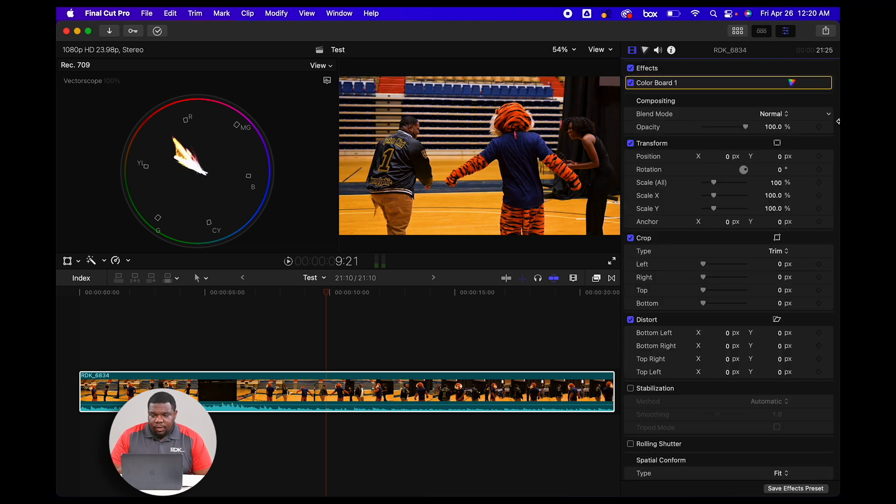
{"action": "left_click", "coordinate": [793, 82]}
{"action": "left_click_drag", "start_coordinate": [641, 152], "coordinate": [643, 152]}
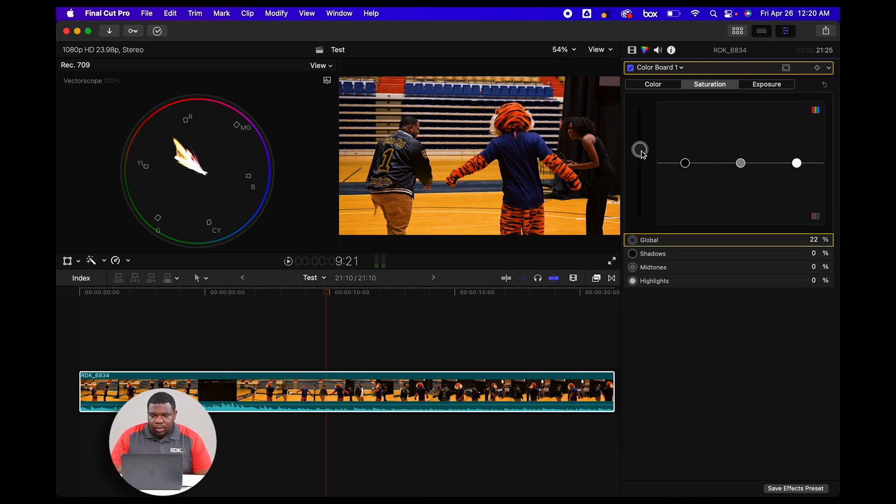